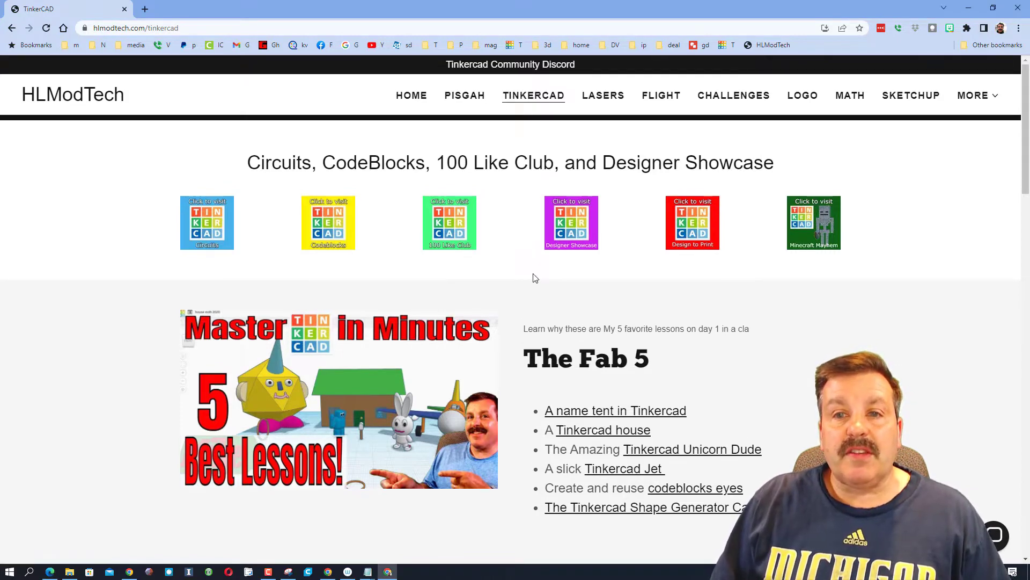
Step: Scroll the HLModTech page to the Just for Fun list of TinkerHUNT links 1–28
scroll(533, 278, down, 6)
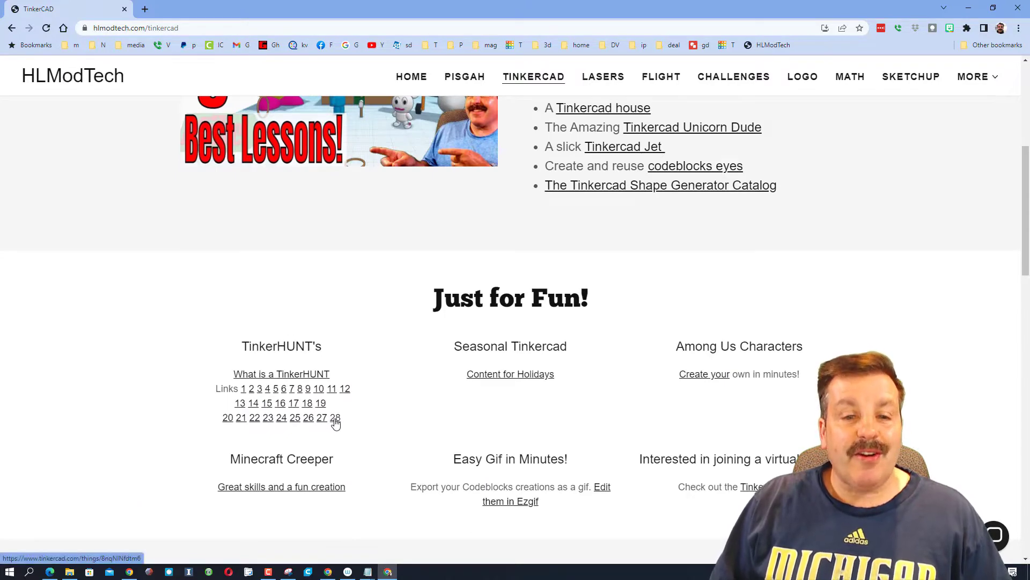
Step: Open TinkerHUNT 28, view the 5 Hidden Items and Community Discord slides, then Copy and Tinker it
click(335, 419)
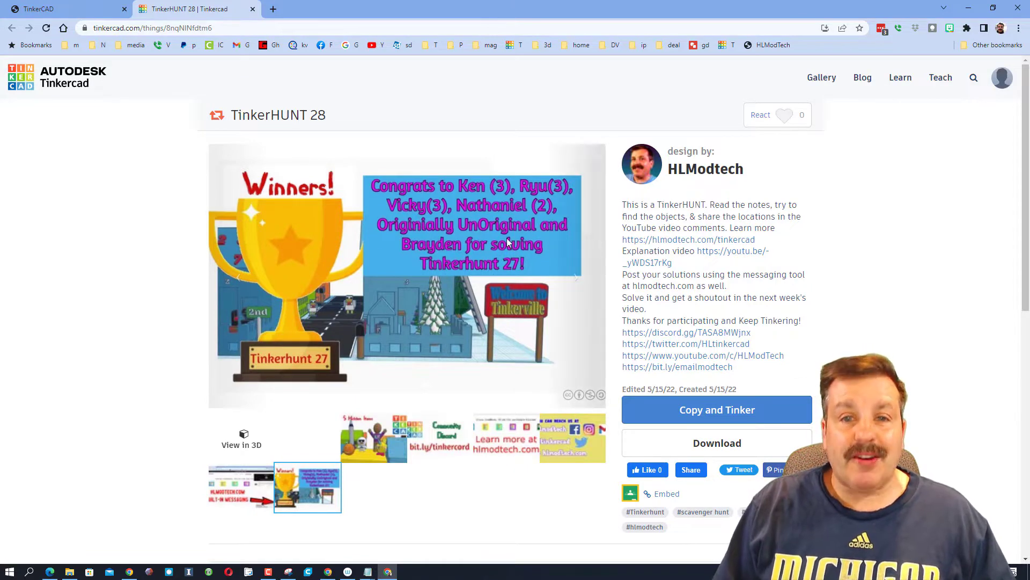
click(372, 437)
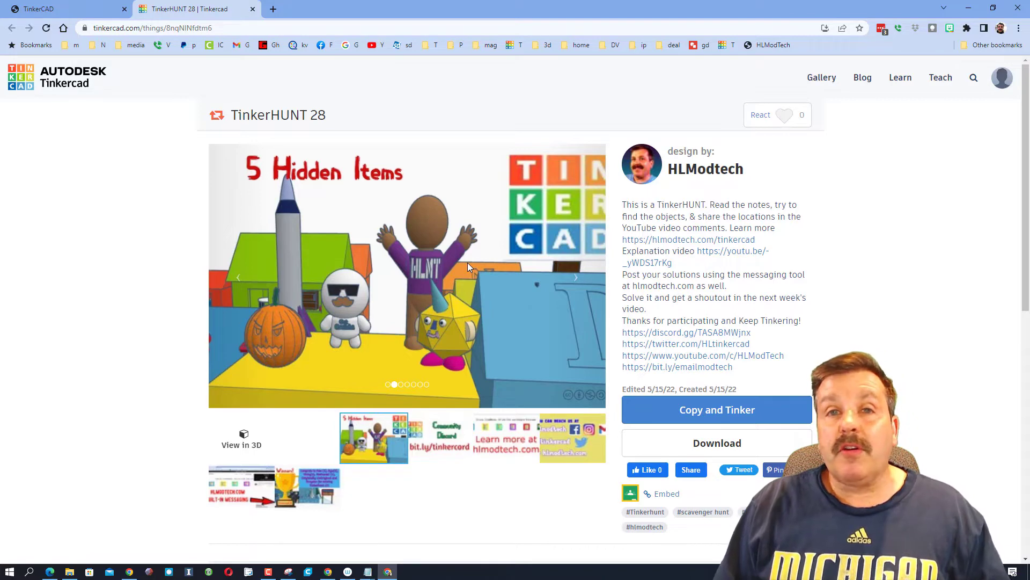
click(447, 440)
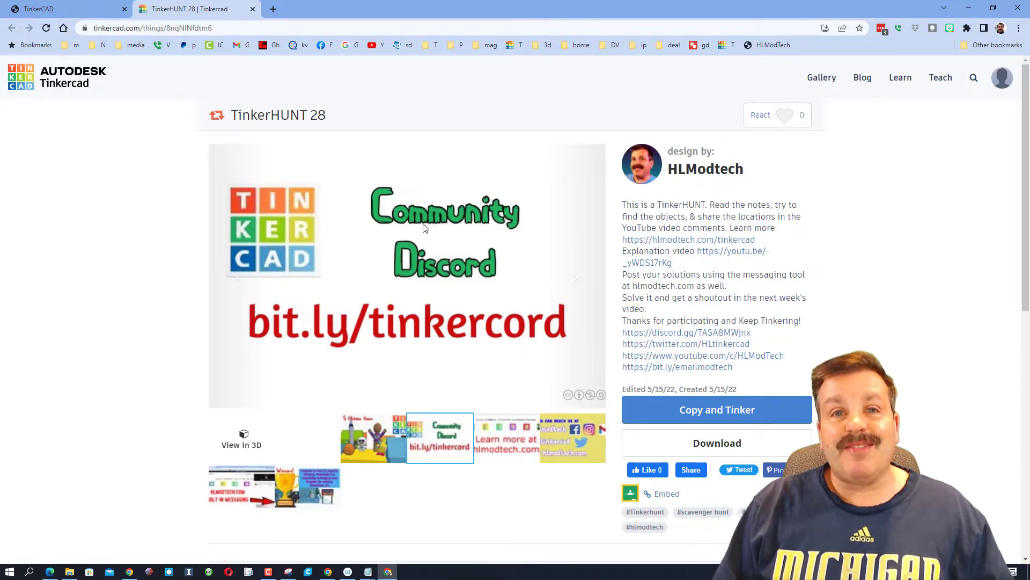
click(267, 339)
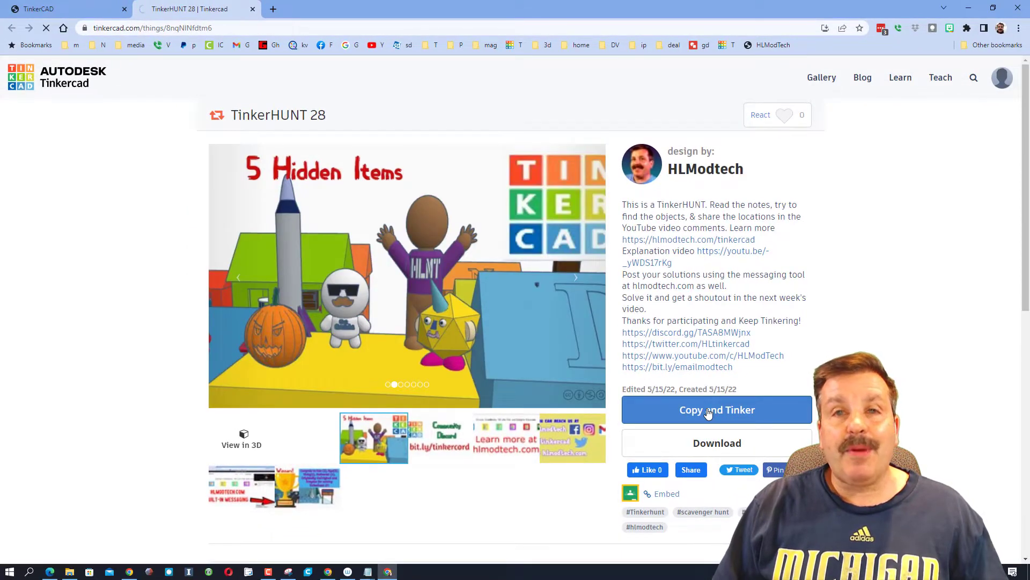
click(708, 410)
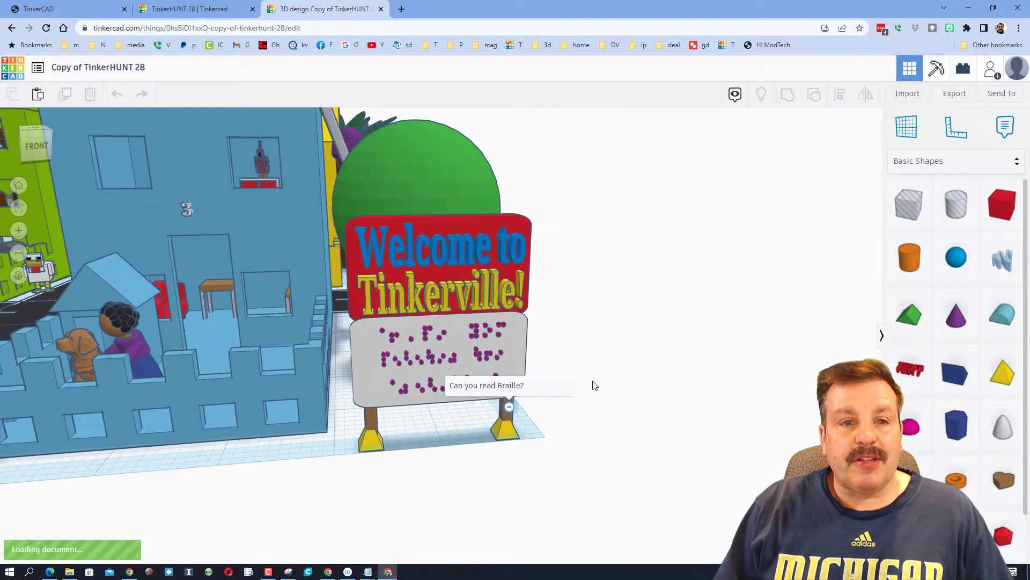
Step: Fit the view to the small parrot in the window and orbit around it
click(284, 185)
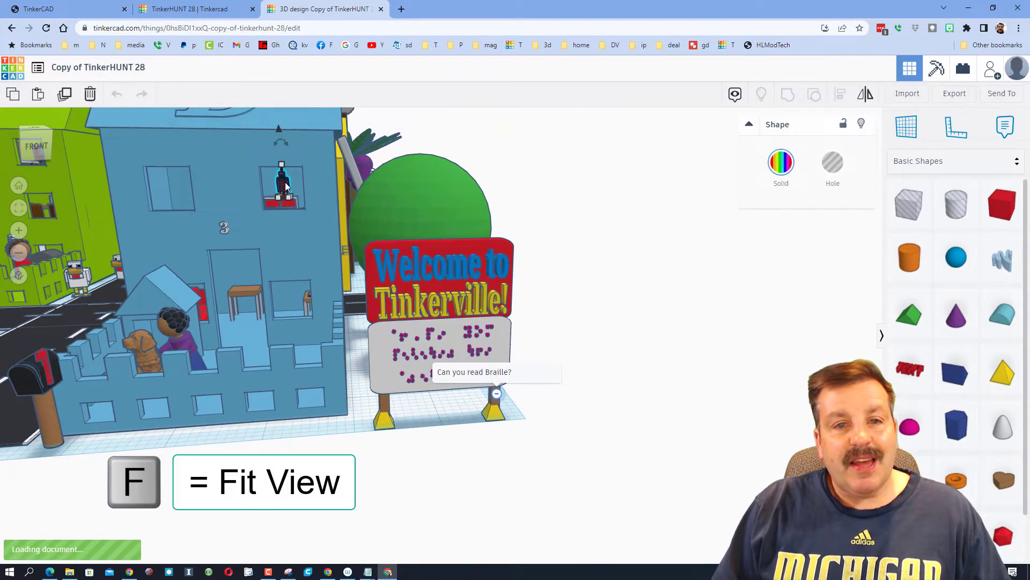
key(f)
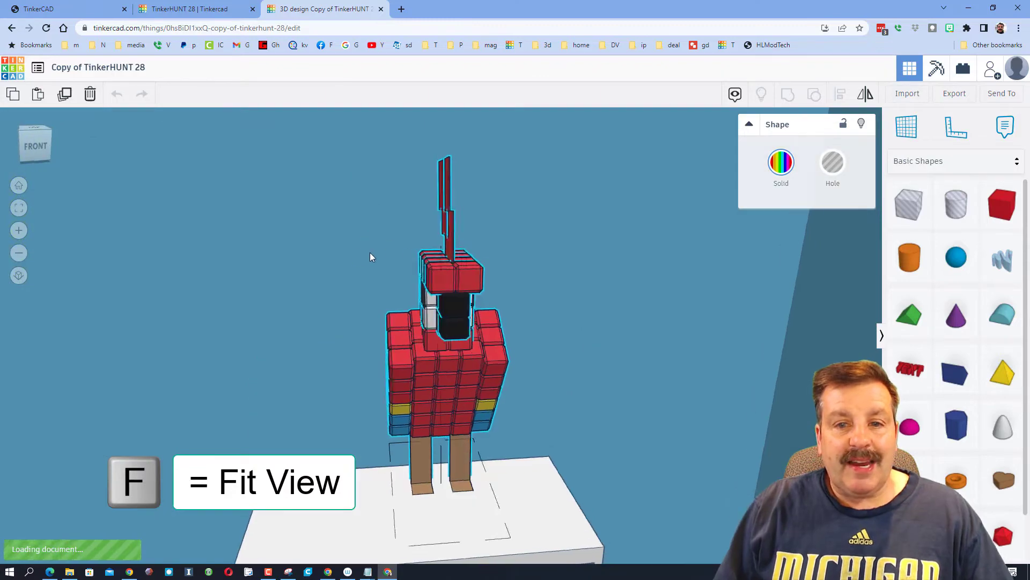
right_drag(279, 263, 112, 171)
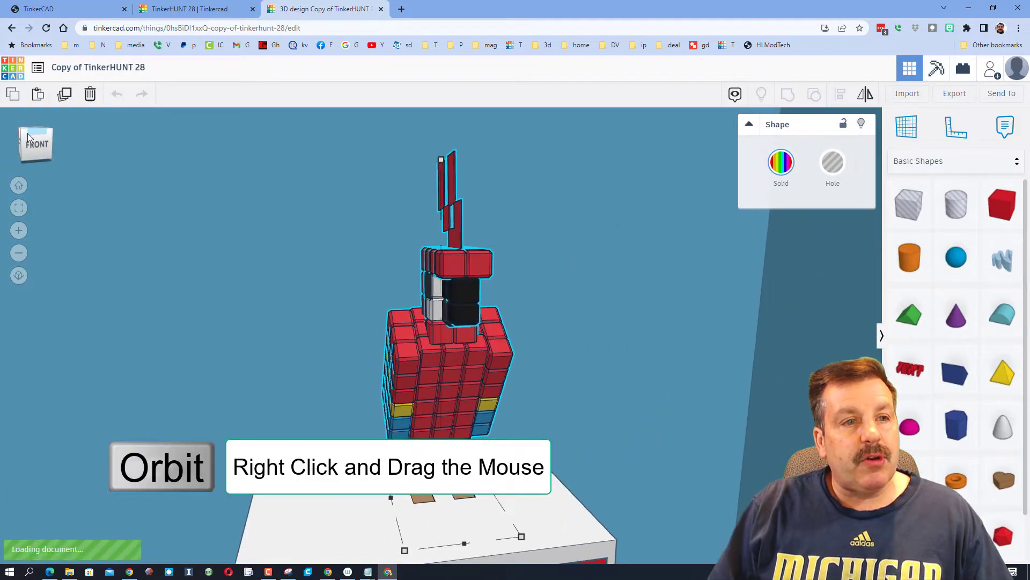
right_drag(29, 139, 617, 515)
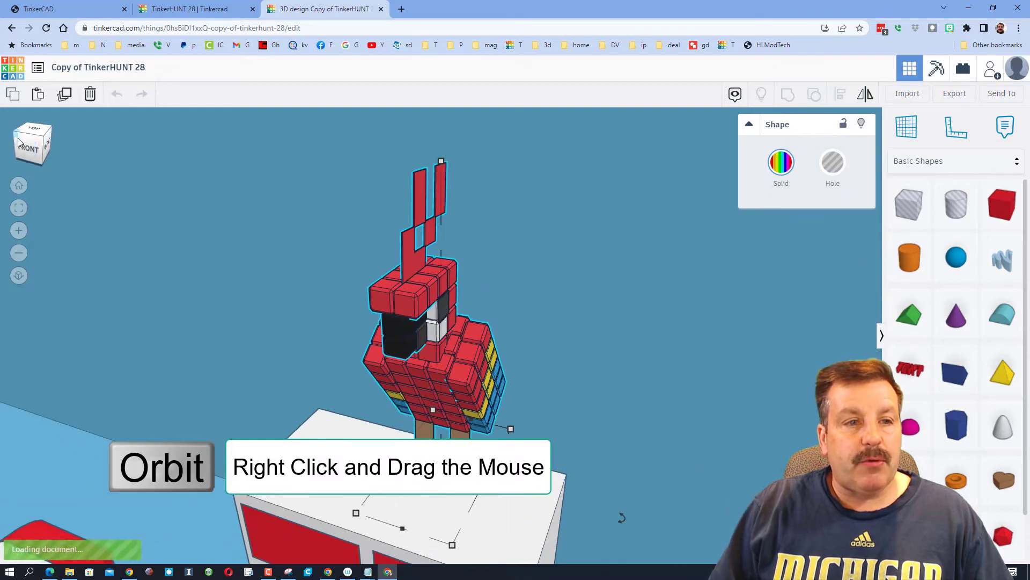
Step: Return to the Home view of the town, orbit lower, and select the armchair in the central house
click(19, 185)
scroll(321, 324, up, 1)
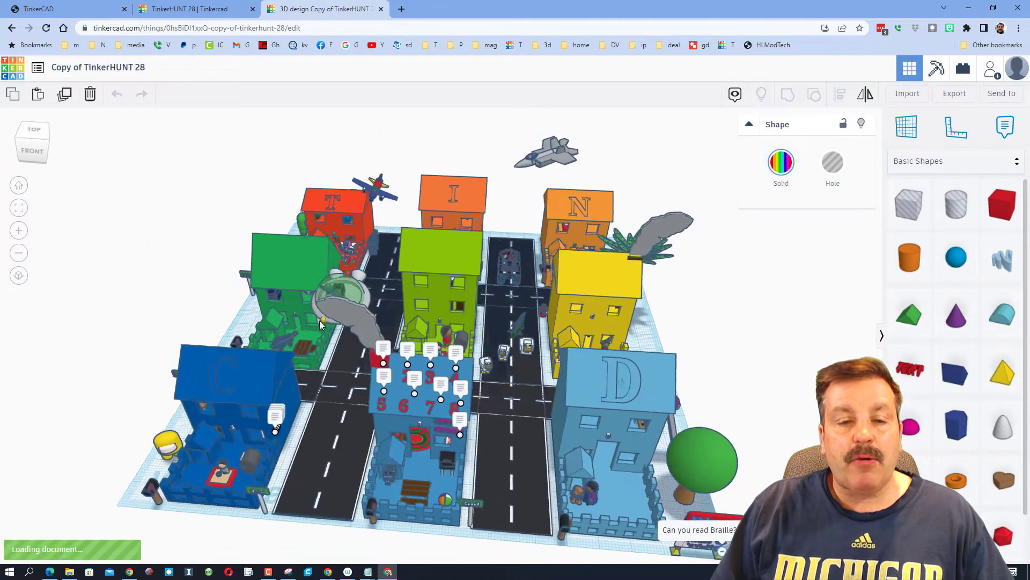
right_drag(321, 324, 327, 317)
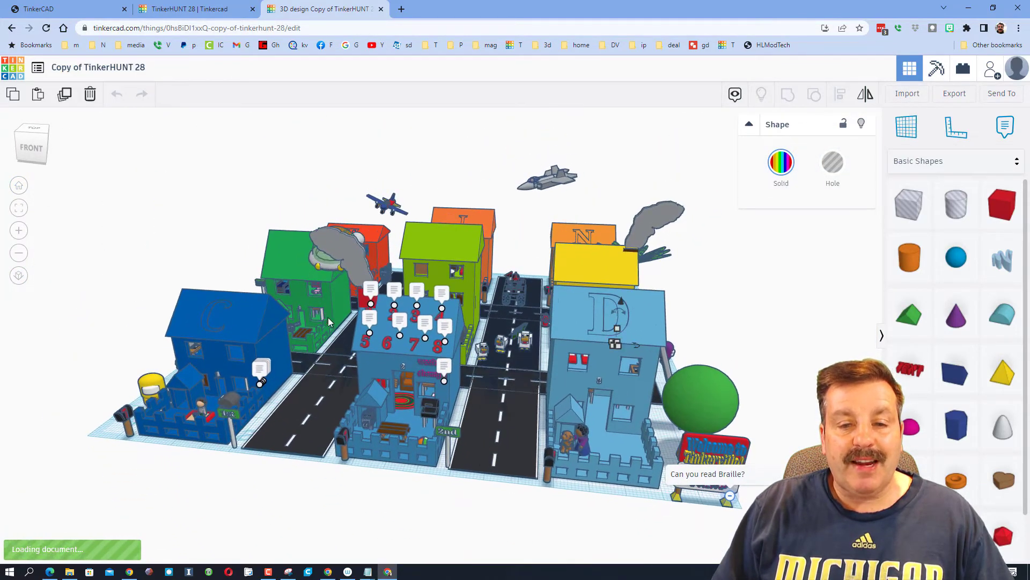
click(405, 387)
Step: Hide the armchair's seat and back cushions and make the chair body transparent
key(f)
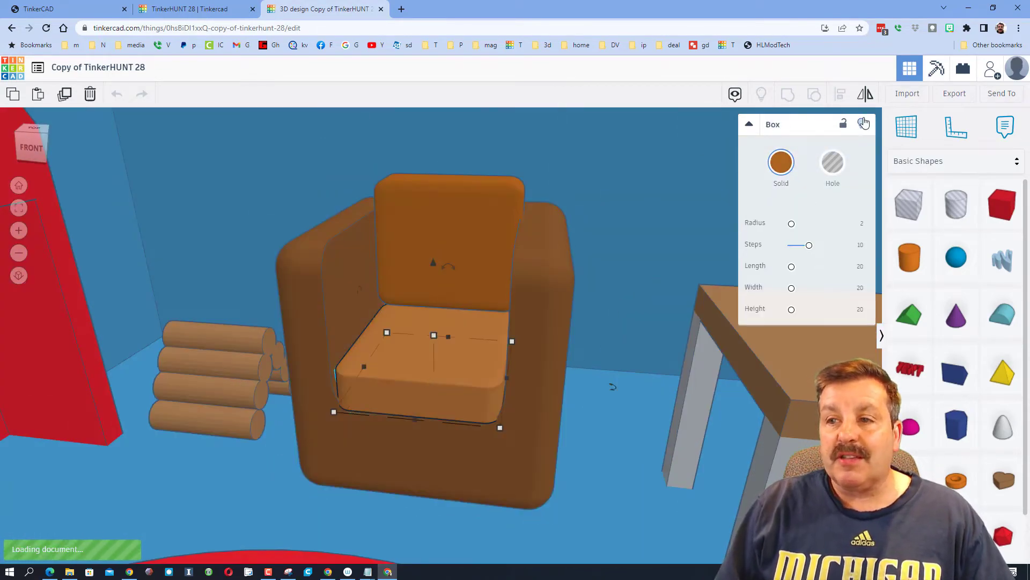
key(ctrl+h)
click(477, 244)
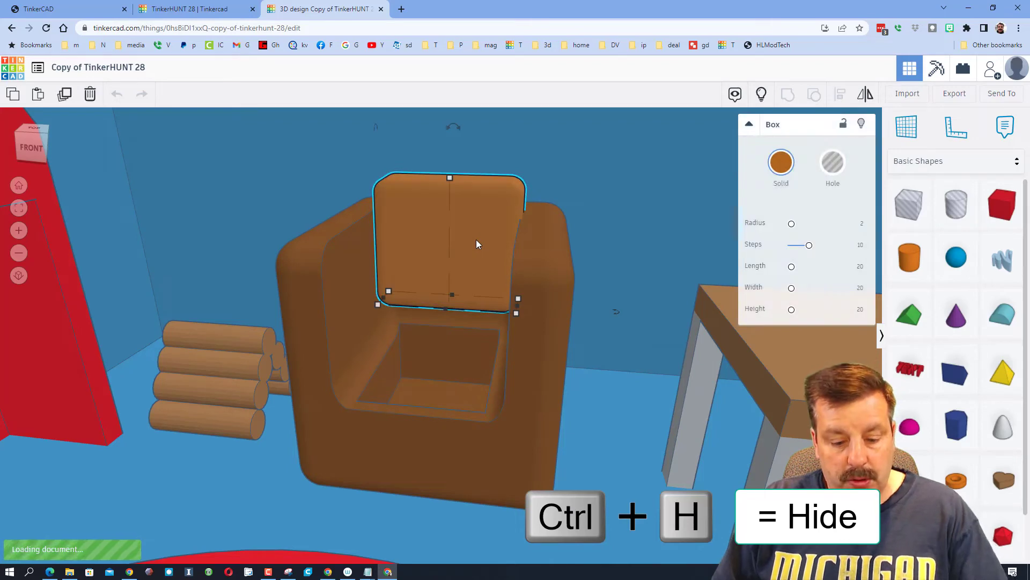
key(ctrl+h)
click(538, 381)
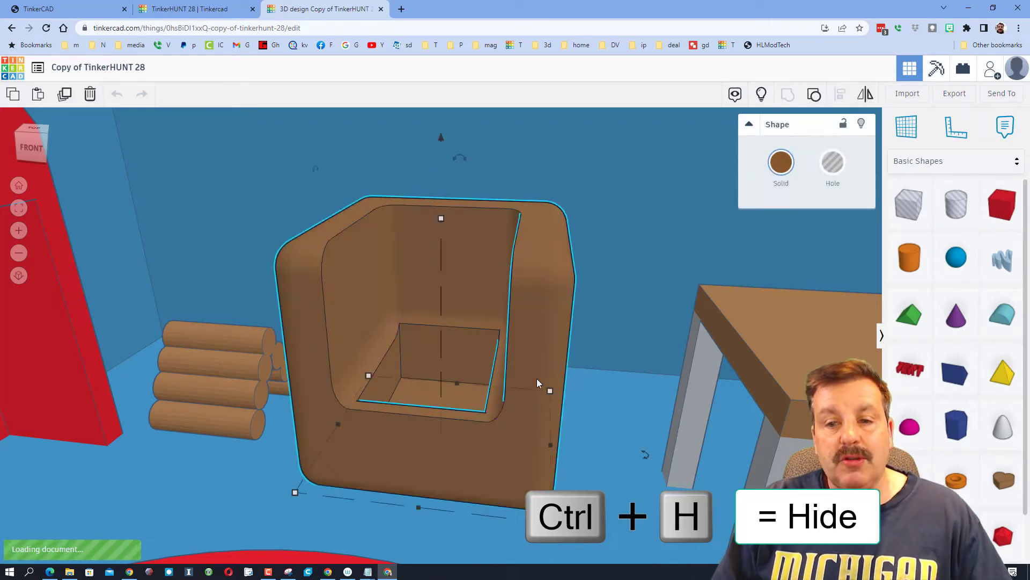
key(t)
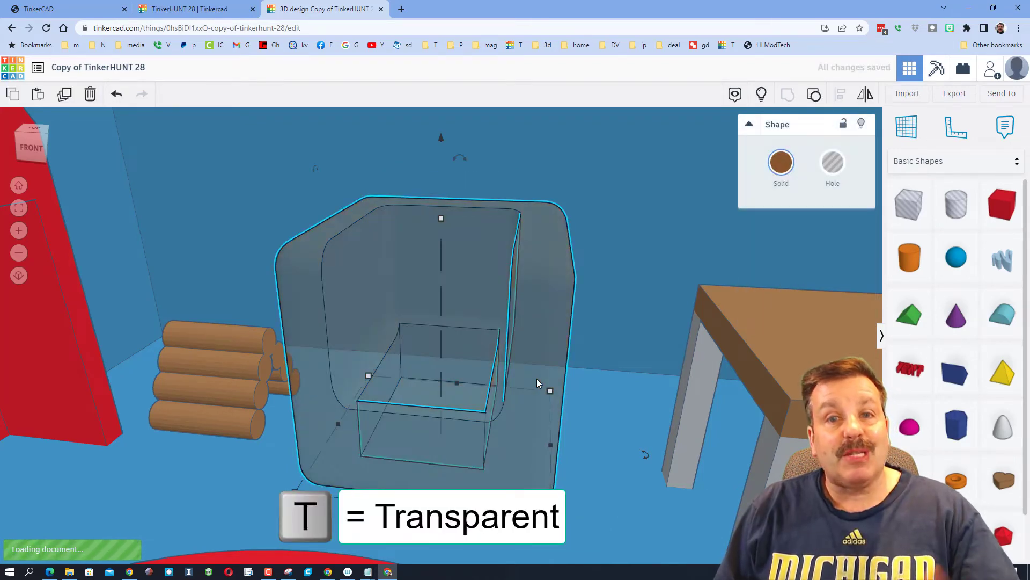
Step: Zoom to the log pile, return to the Home view, and hide the light-blue D building
click(214, 394)
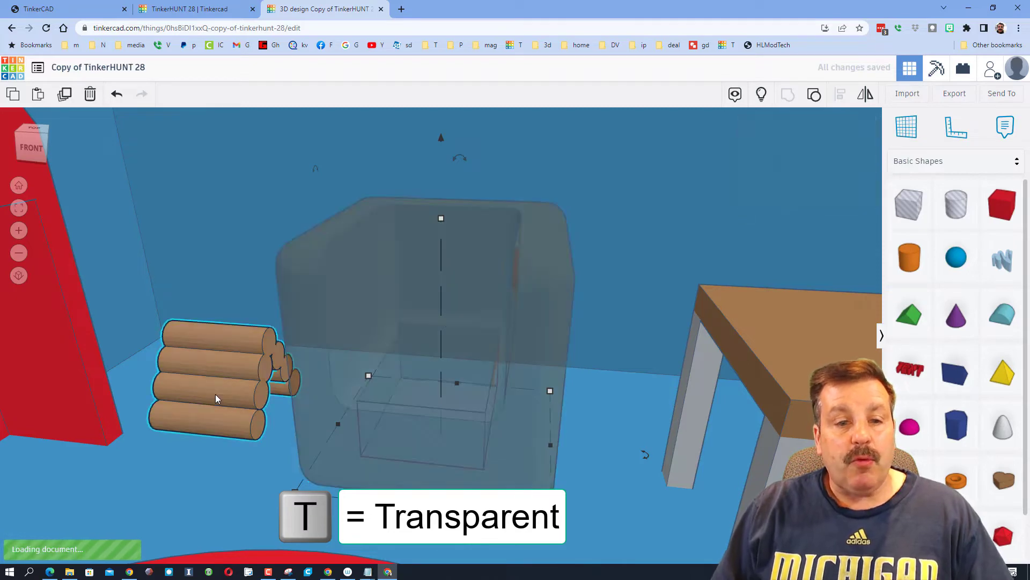
key(f)
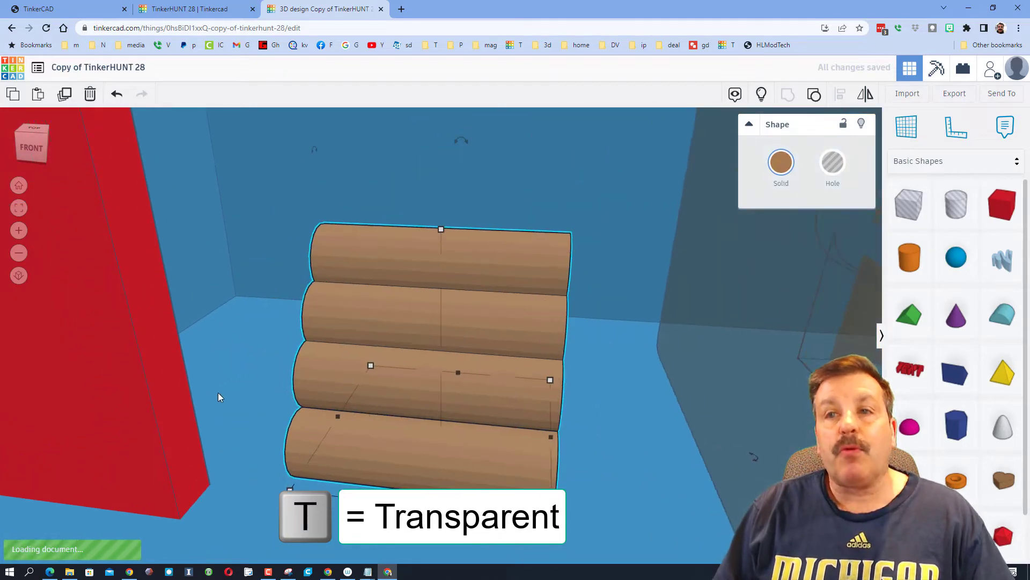
click(19, 187)
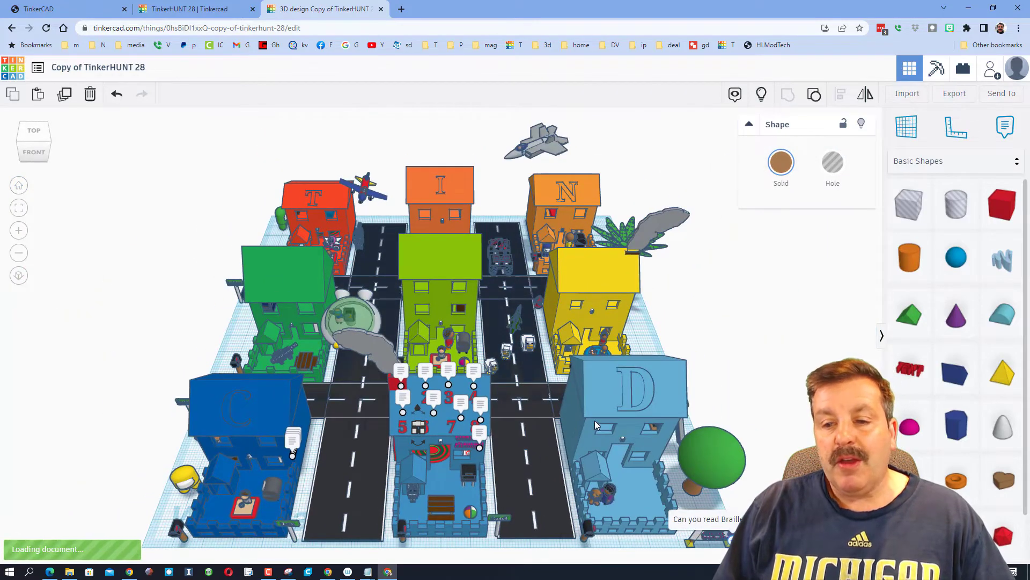
click(602, 397)
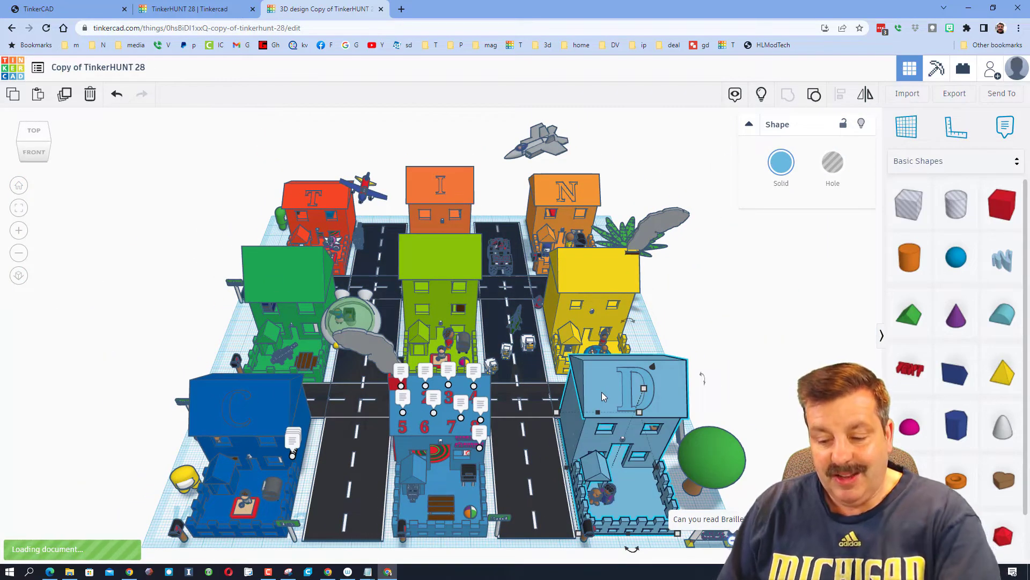
key(Delete)
right_drag(601, 392, 595, 456)
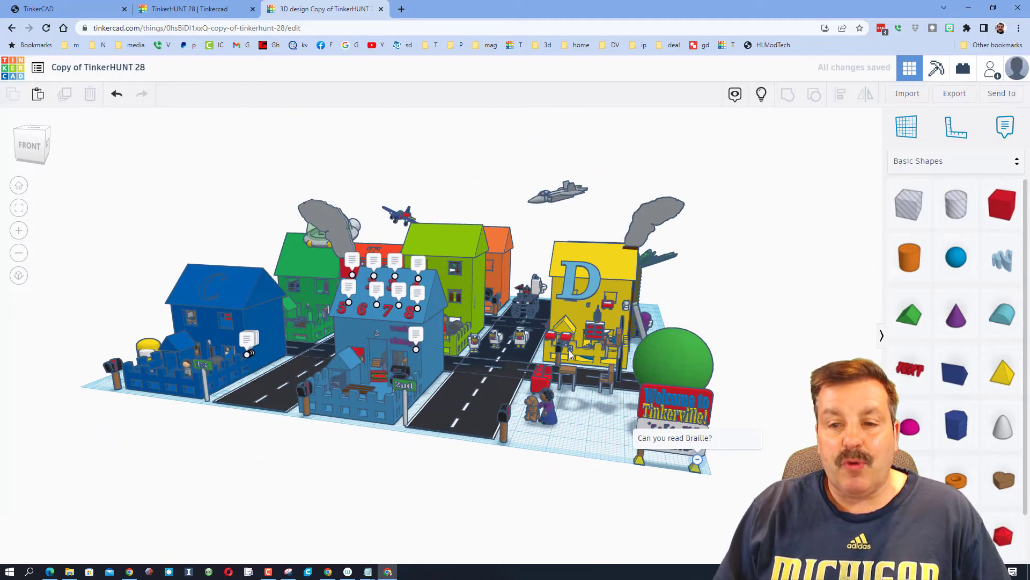
Step: Fit the view to the small 3 text on the yellow building and orbit around it
click(570, 354)
scroll(582, 358, up, 3)
key(f)
right_drag(585, 359, 567, 381)
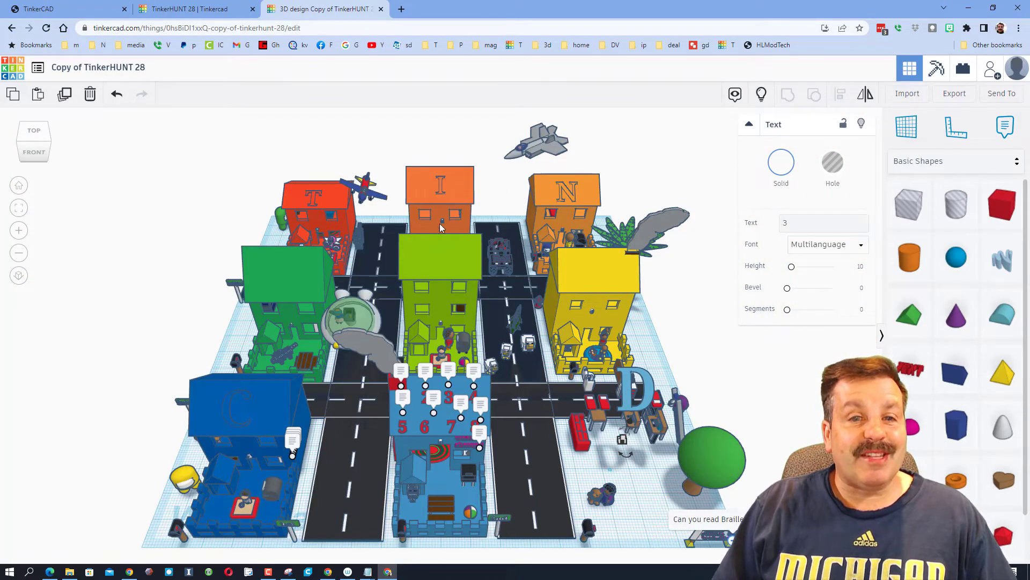
right_drag(638, 180, 617, 161)
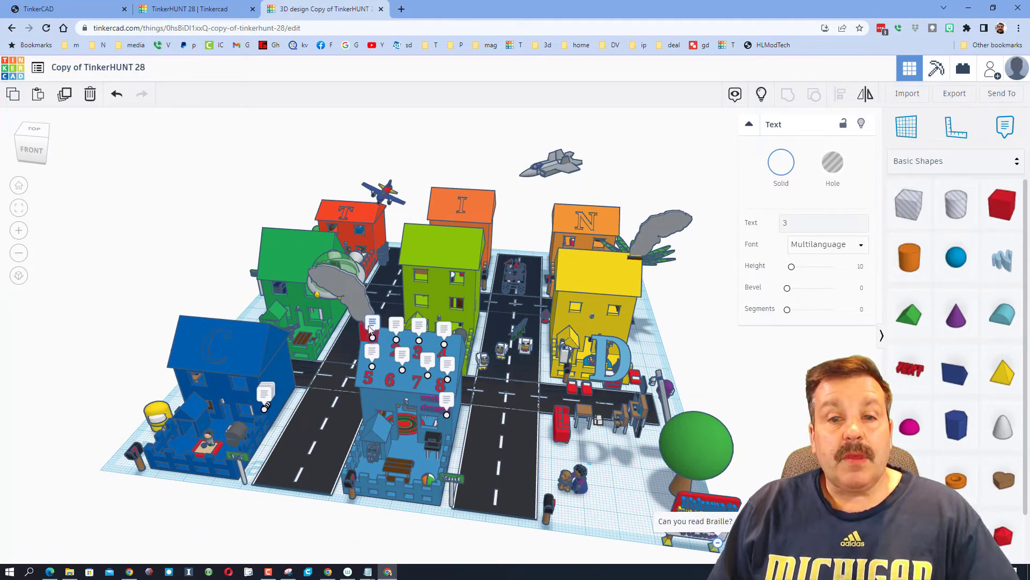
Step: Read the pinned notes in order, from Welcome to TinkerHUNT 28 to the congratulations note
click(372, 324)
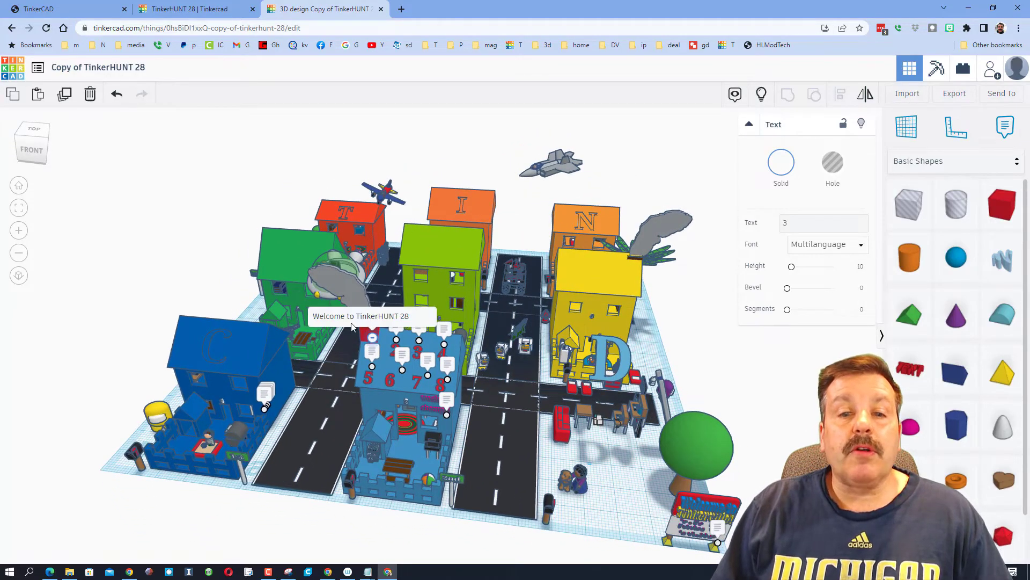
click(396, 340)
click(419, 340)
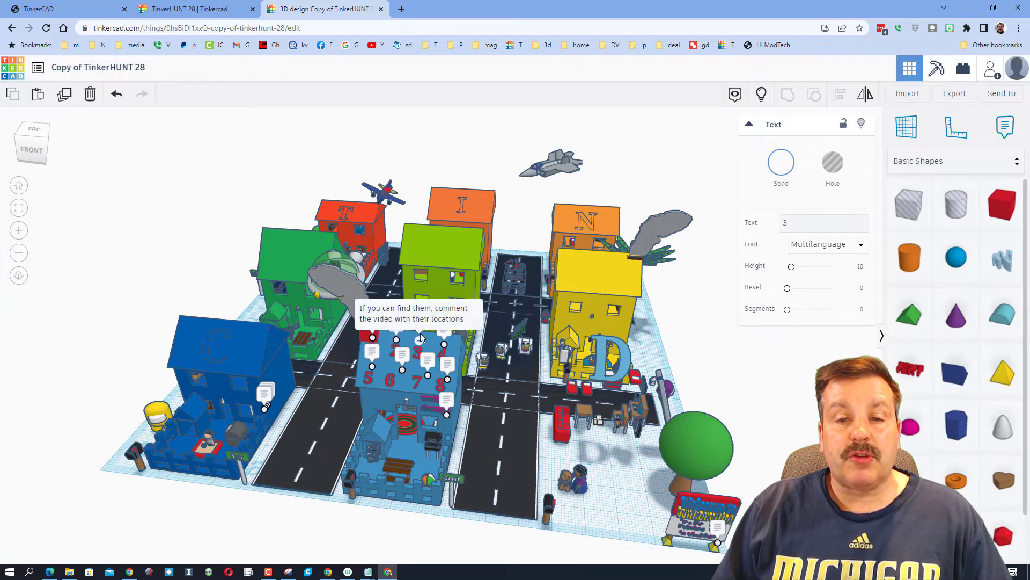
click(448, 398)
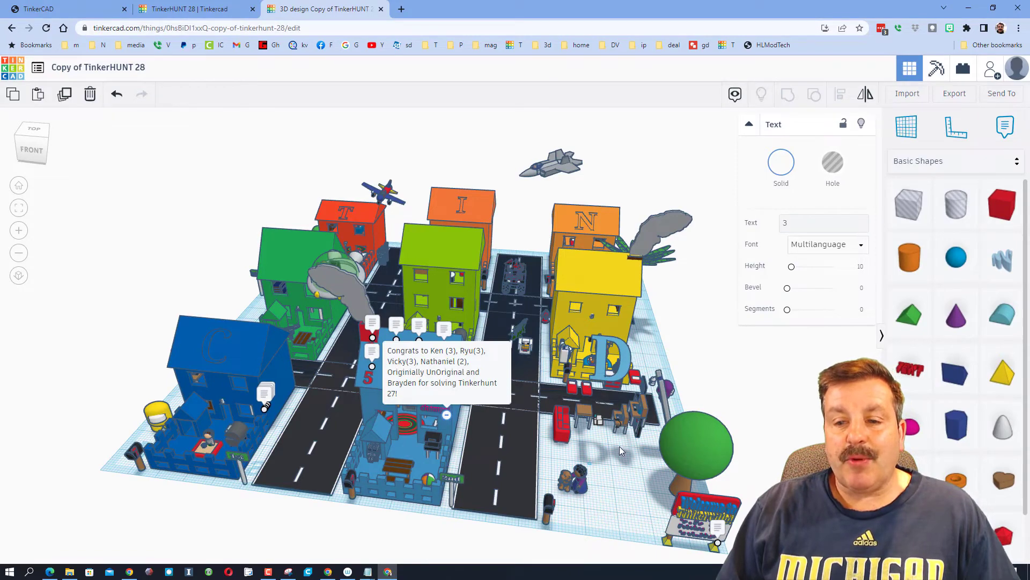
Step: Undo to restore the light-blue D building, then orbit the town view slightly
click(117, 95)
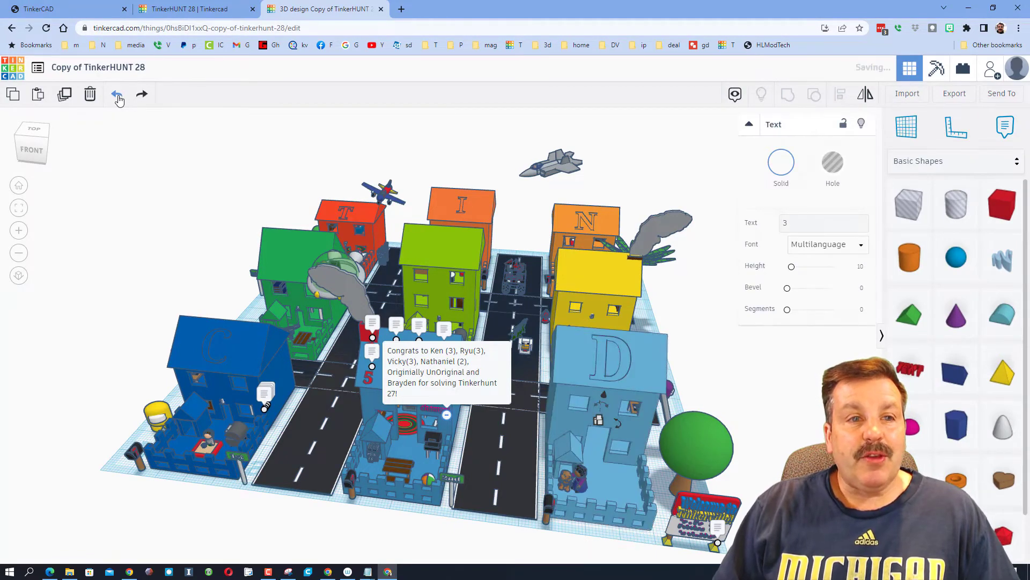
right_drag(469, 181, 499, 200)
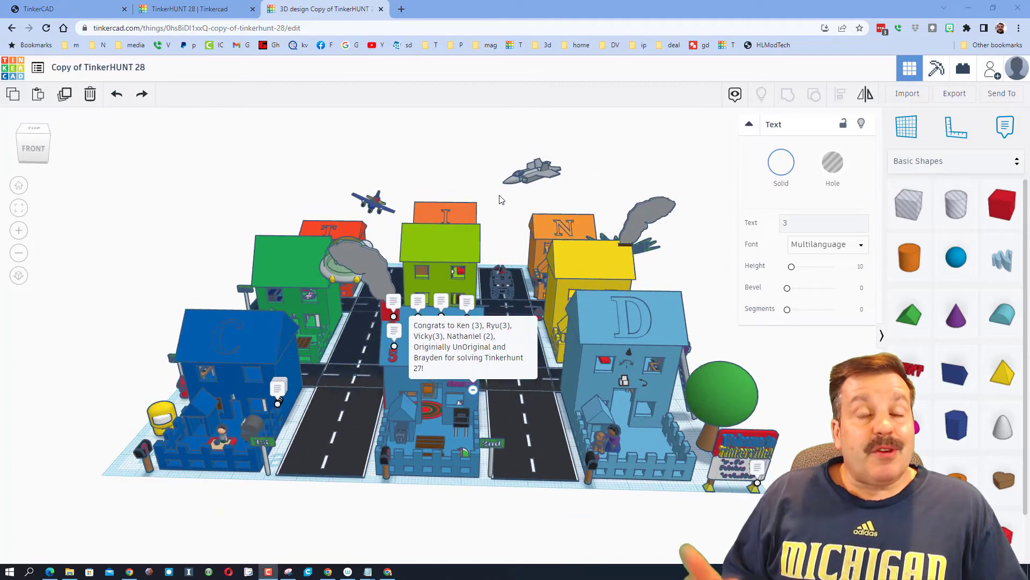